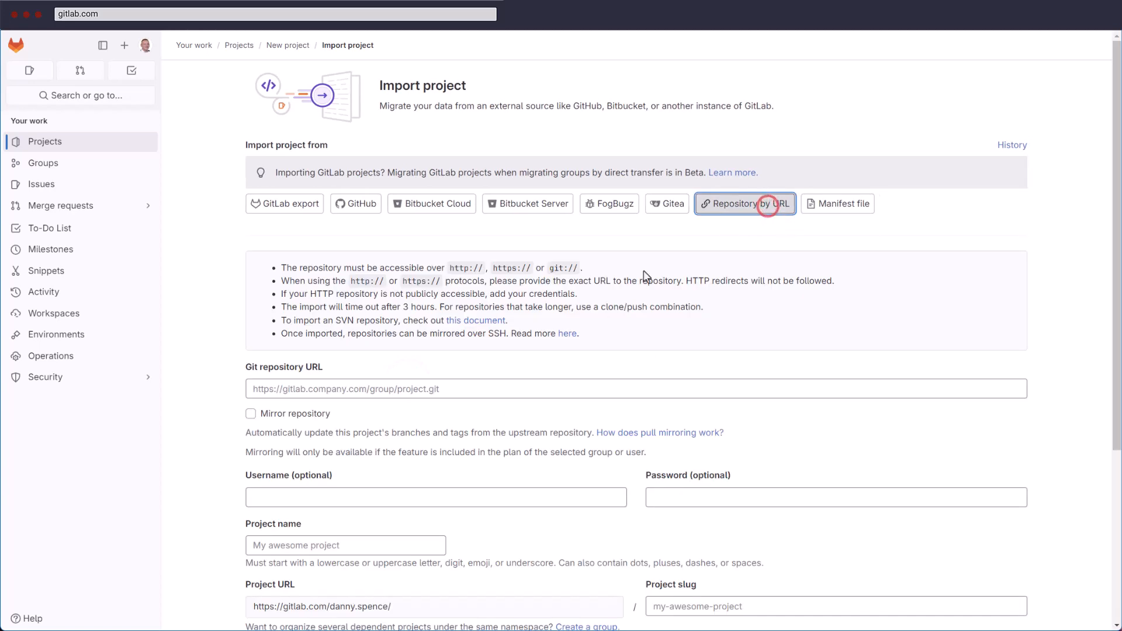
{"action": "left_click", "coordinate": [294, 389]}
{"action": "type", "text": "https://gitlab.com/diffblue/examples/spring-petclinic-demo.git"}
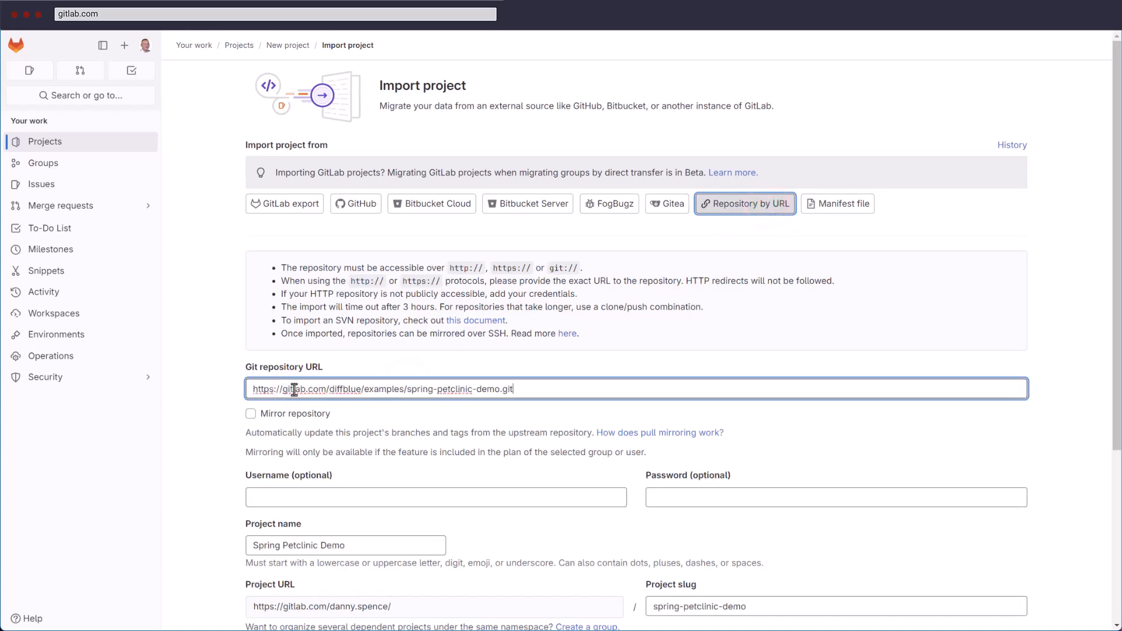
{"action": "scroll", "coordinate": [369, 426], "scroll_direction": "down", "scroll_amount": 5}
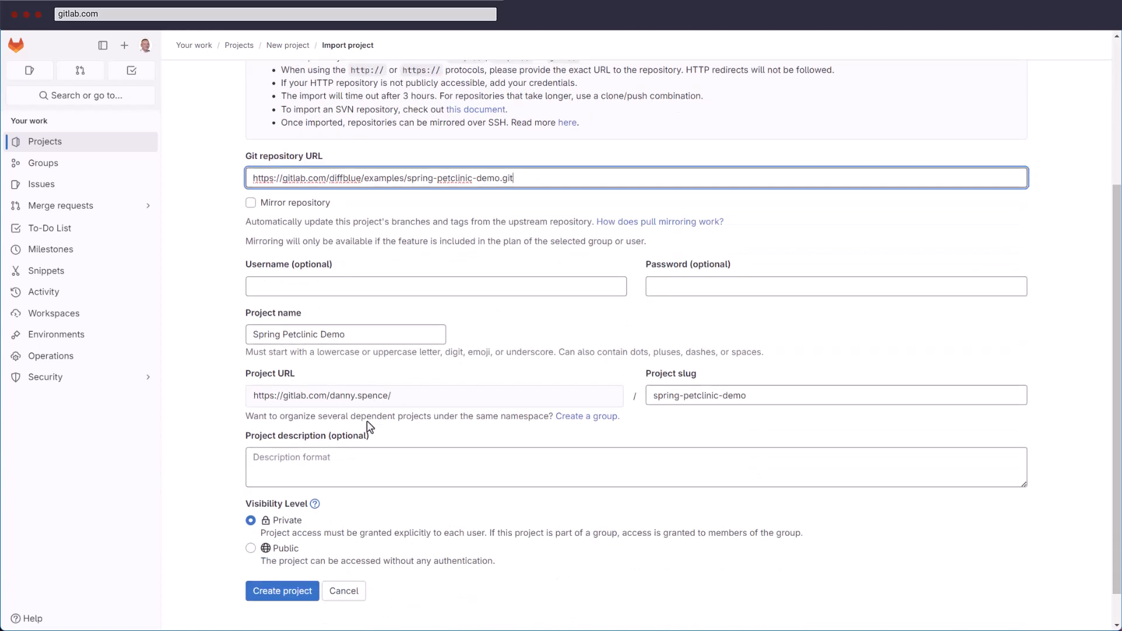
{"action": "left_click", "coordinate": [306, 554]}
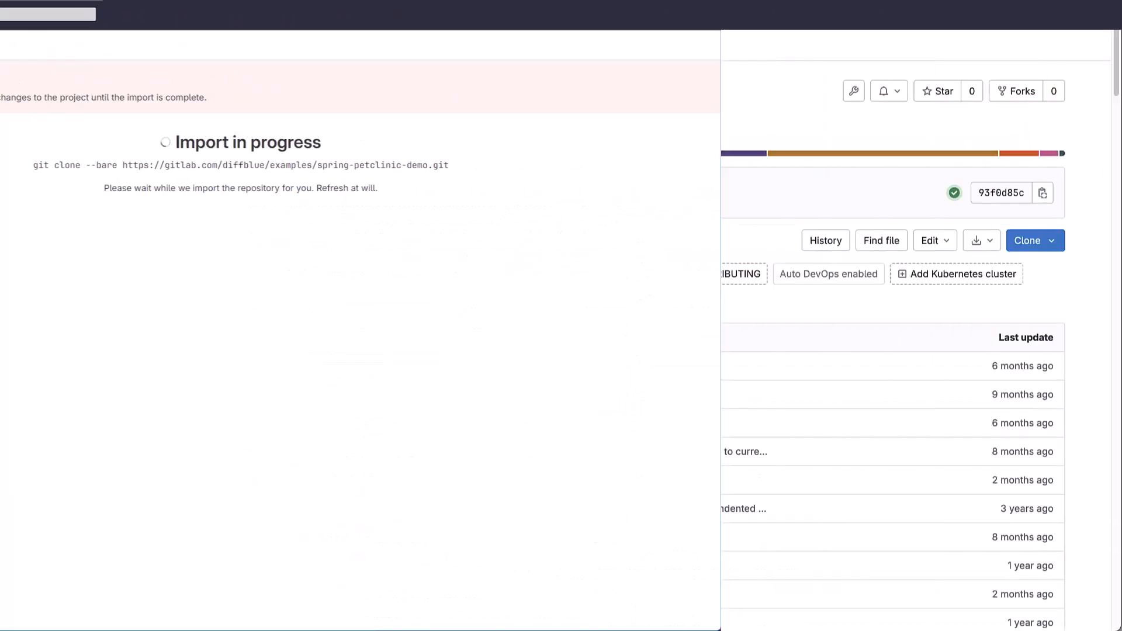
Open the Diffblue Cover integration's configuration in the PetClinic Demo project settings.
{"action": "mouse_move", "coordinate": [87, 471]}
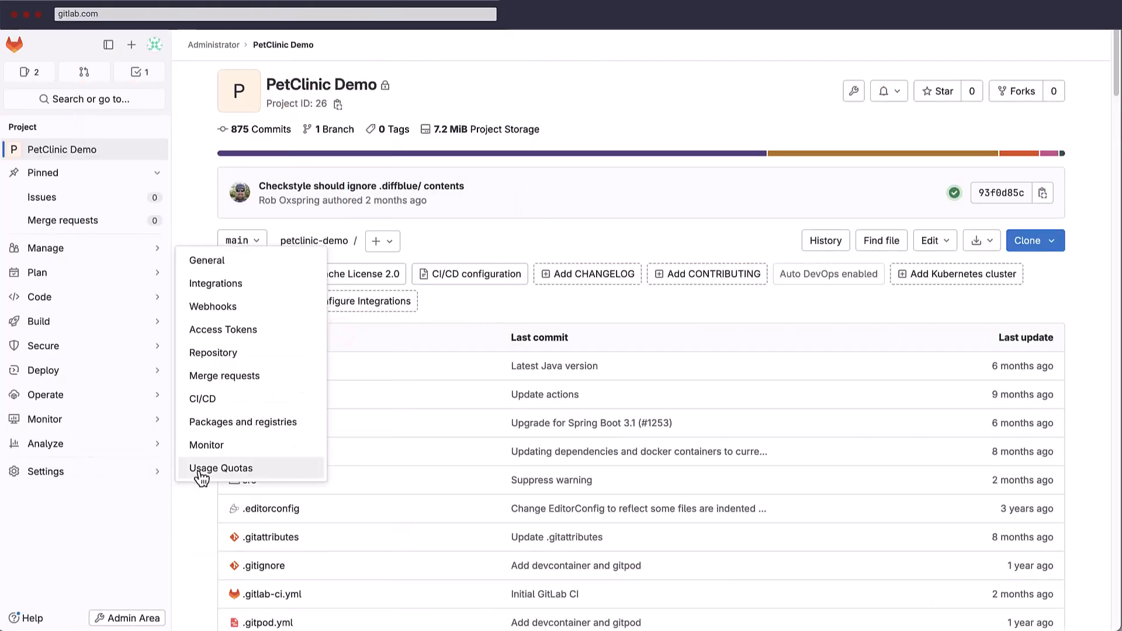
{"action": "left_click", "coordinate": [244, 285]}
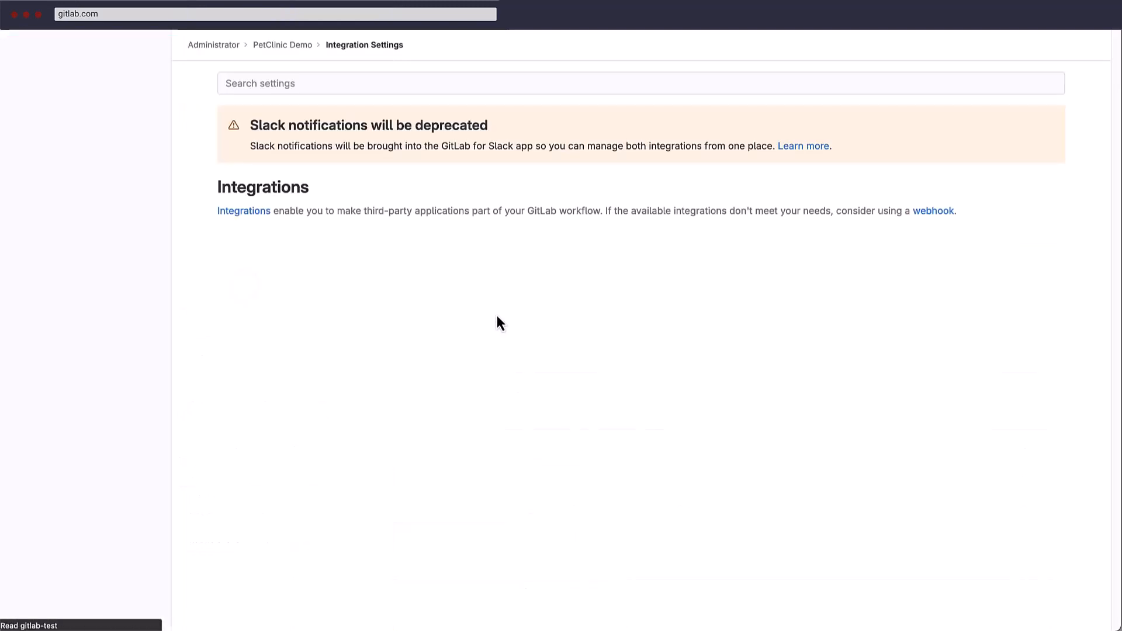
{"action": "scroll", "coordinate": [491, 280], "scroll_direction": "down", "scroll_amount": 2}
{"action": "scroll", "coordinate": [495, 266], "scroll_direction": "down", "scroll_amount": 5}
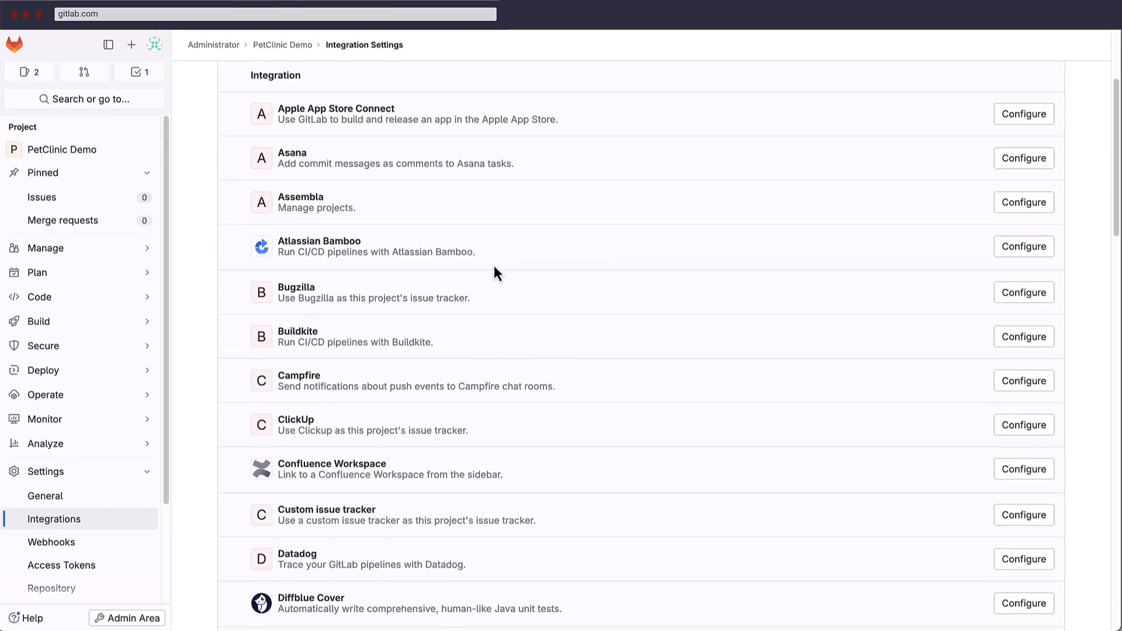
{"action": "left_click", "coordinate": [1023, 501]}
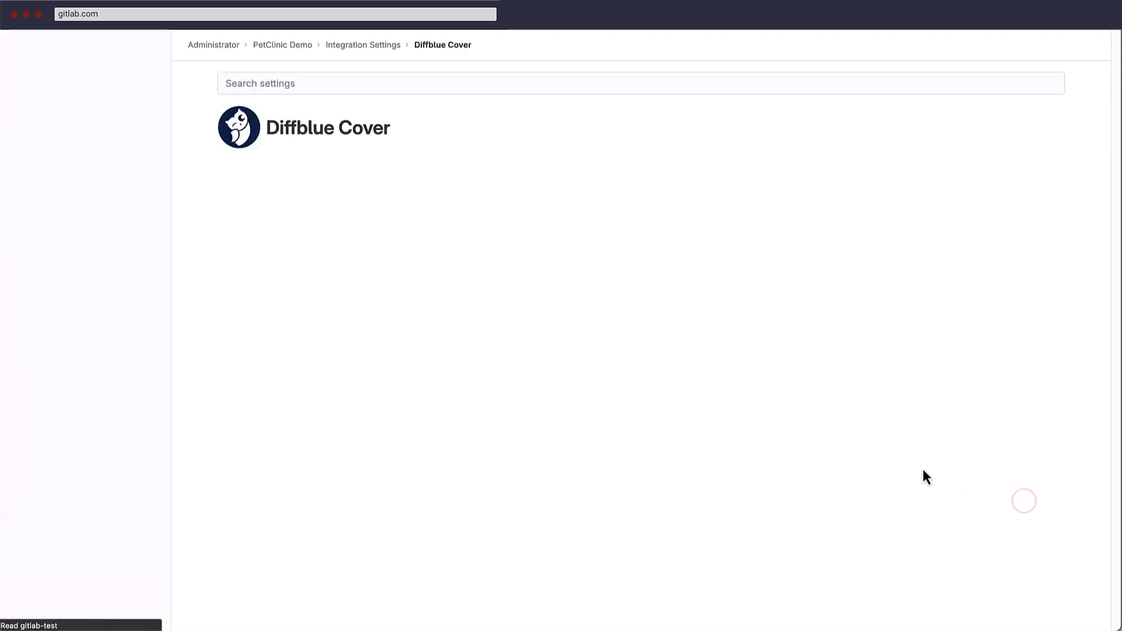
Enter the Diffblue Cover license key and set the access token name to Diffblue CI.
{"action": "left_click", "coordinate": [335, 303]}
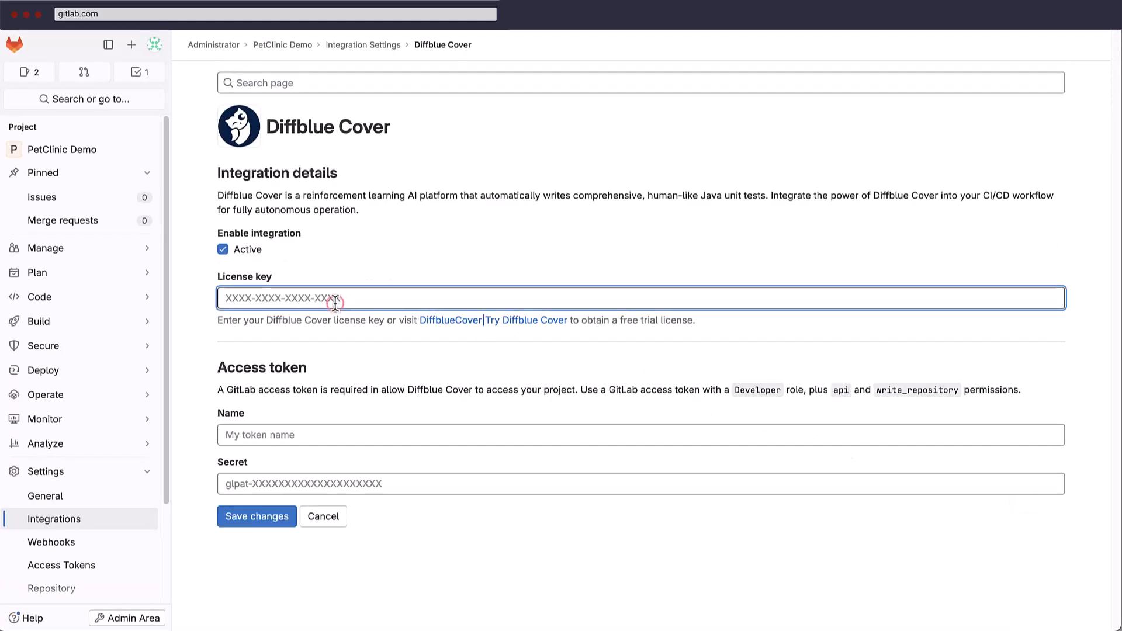
{"action": "left_click", "coordinate": [351, 314]}
{"action": "left_click", "coordinate": [472, 372]}
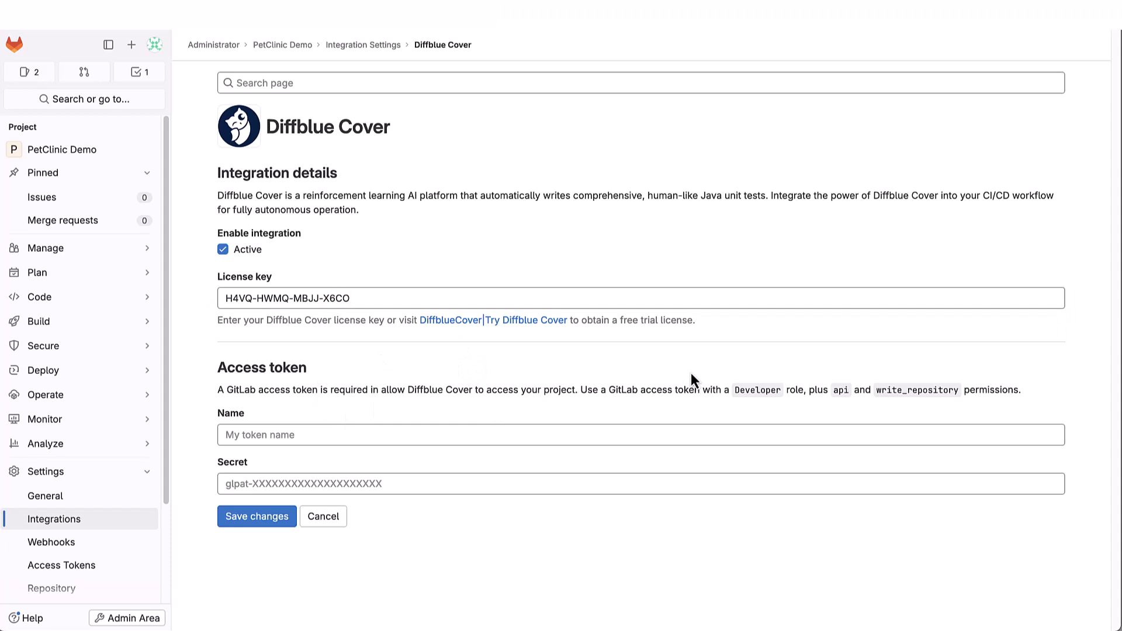
{"action": "left_click", "coordinate": [305, 434]}
{"action": "type", "text": "Diffblue CI"}
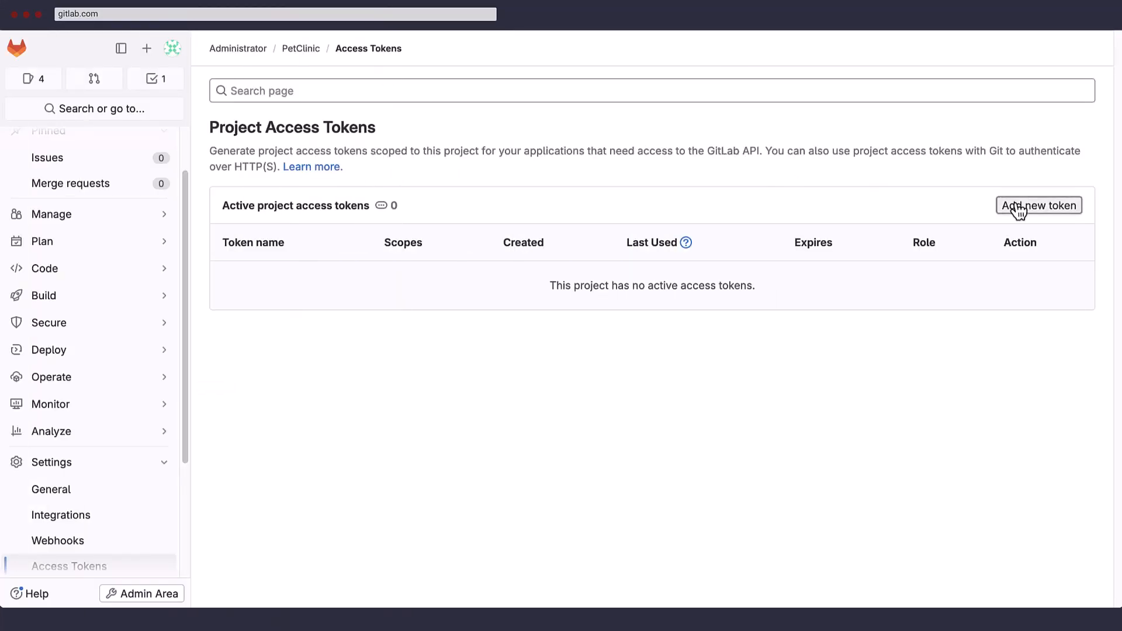
Start a new project access token named Diffblue CI and clear its expiration date.
{"action": "left_click", "coordinate": [1017, 203]}
{"action": "left_click", "coordinate": [484, 299]}
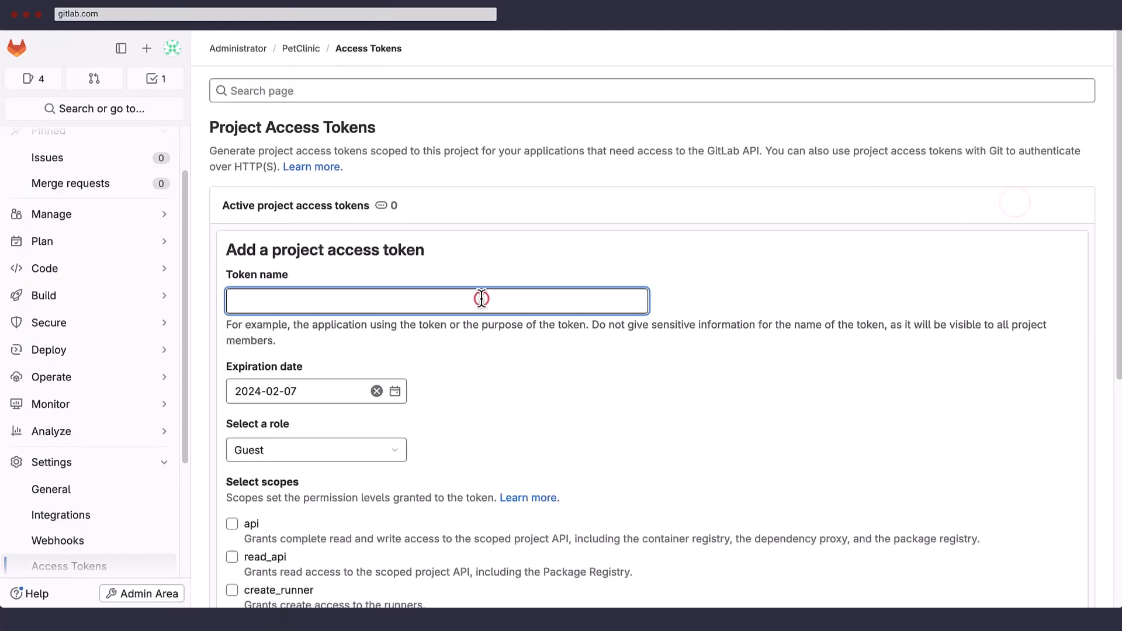
{"action": "type", "text": "Diffblue CI"}
{"action": "key", "text": "Tab"}
{"action": "left_click", "coordinate": [377, 391]}
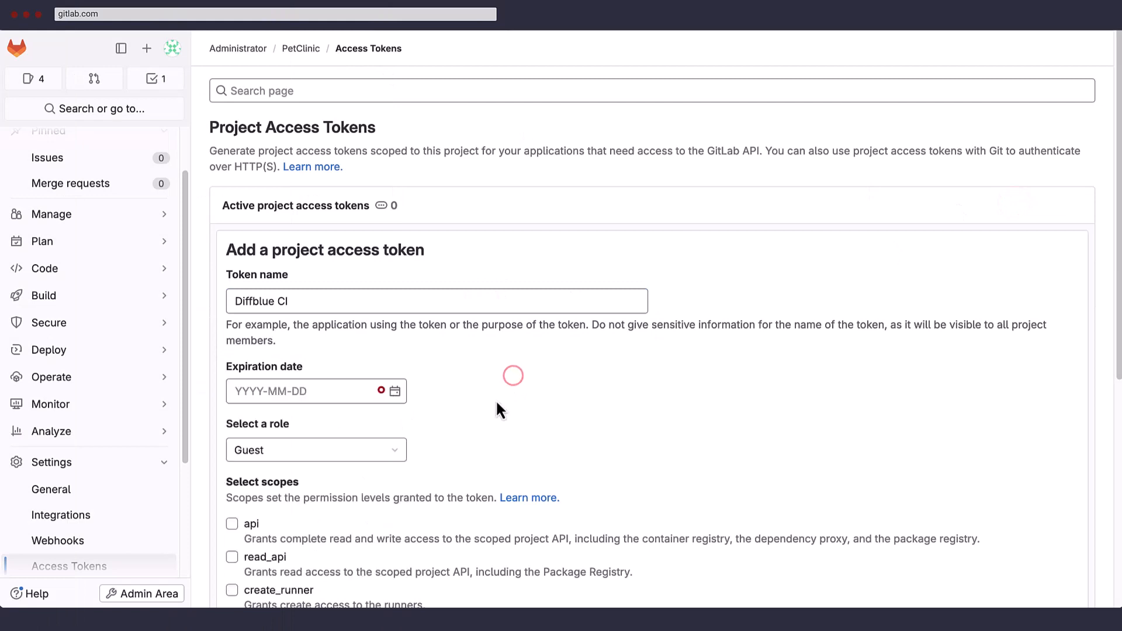
Create the project access token with the Developer role and the api and write_repository scopes.
{"action": "scroll", "coordinate": [377, 388], "scroll_direction": "down", "scroll_amount": 3}
{"action": "left_click", "coordinate": [376, 346]}
{"action": "left_click", "coordinate": [369, 373]}
{"action": "scroll", "coordinate": [369, 373], "scroll_direction": "down", "scroll_amount": 1}
{"action": "left_click", "coordinate": [233, 367]}
{"action": "left_click", "coordinate": [232, 532]}
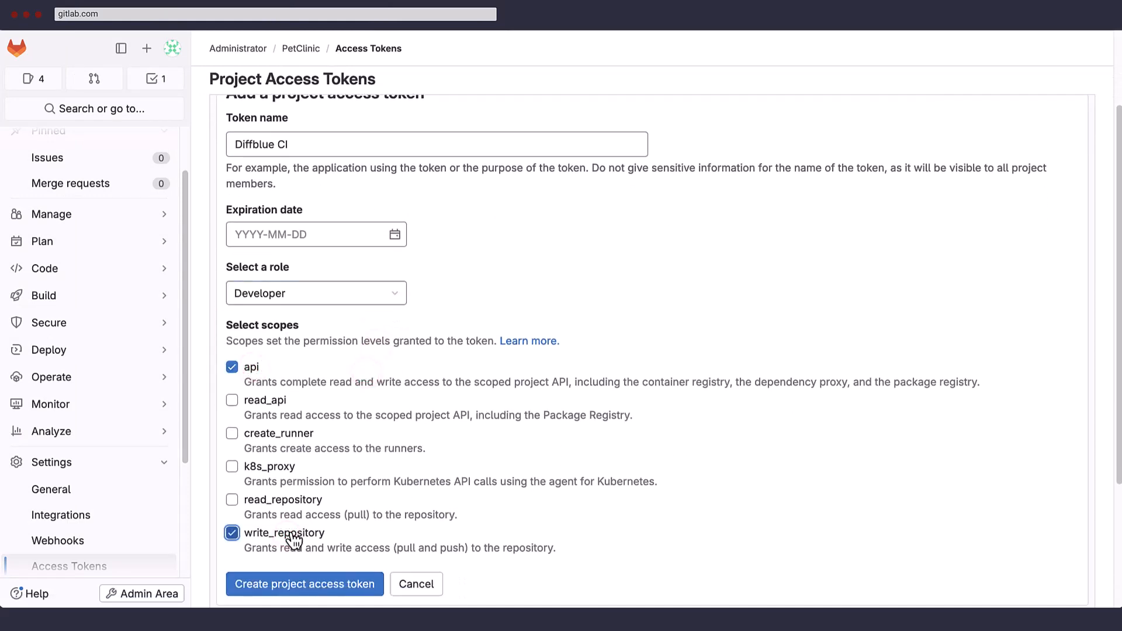
{"action": "left_click", "coordinate": [306, 584]}
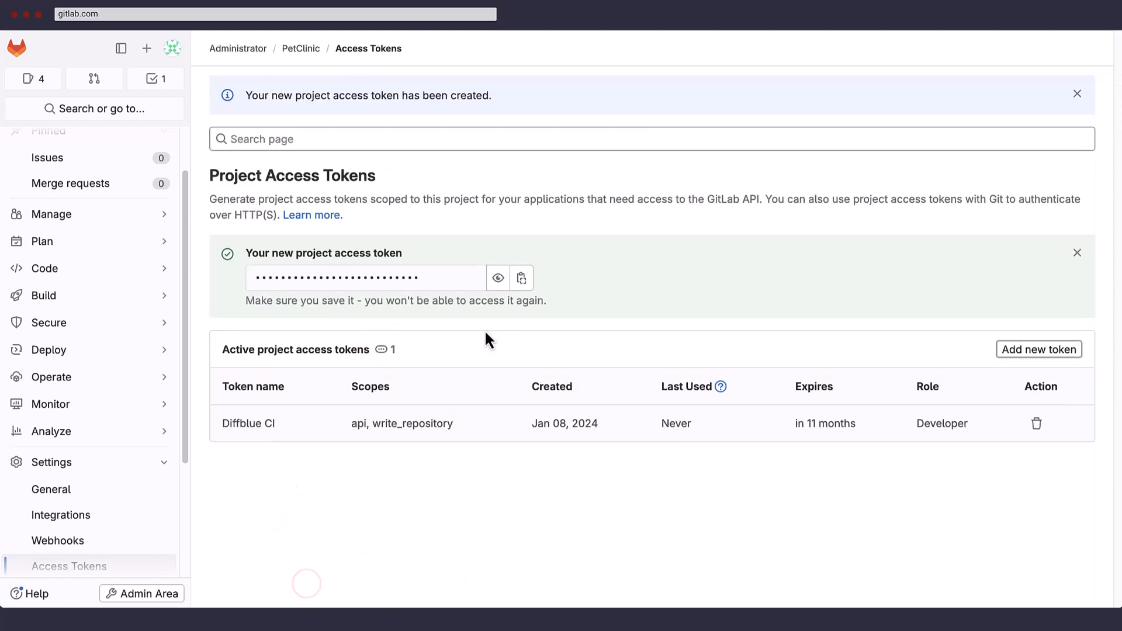
Copy the new project access token and paste it as the Diffblue Cover integration's access token secret.
{"action": "left_click", "coordinate": [521, 278]}
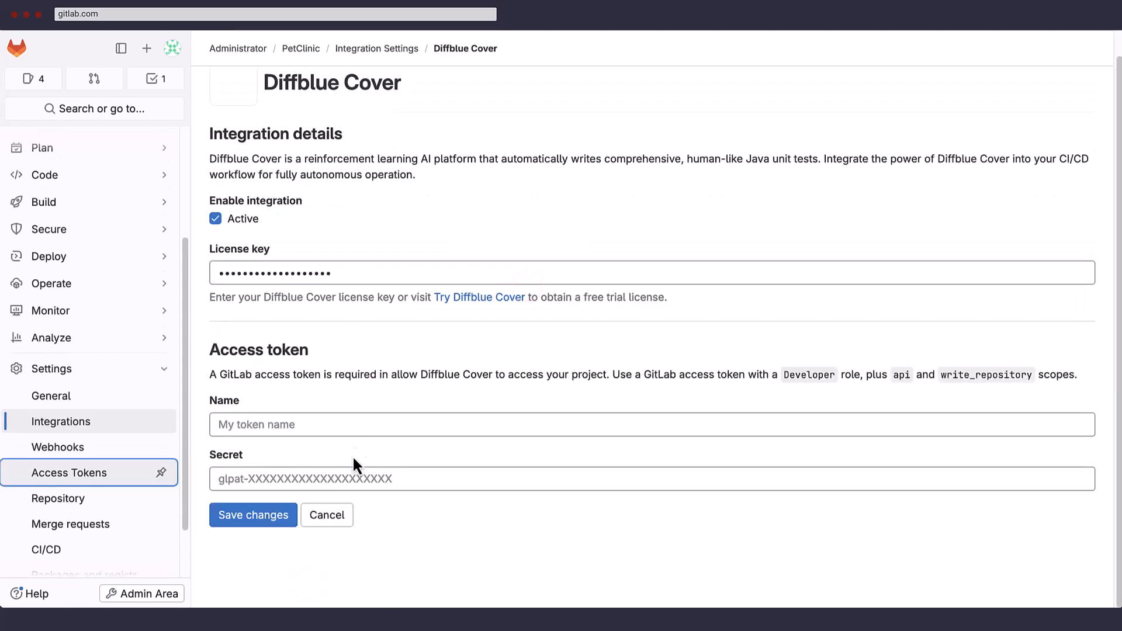
{"action": "left_click", "coordinate": [354, 478]}
{"action": "key", "text": "super+v"}
Name the integration's access token Diffblue CI and save the Diffblue Cover settings.
{"action": "left_click", "coordinate": [344, 425]}
{"action": "type", "text": "Diffblue "}
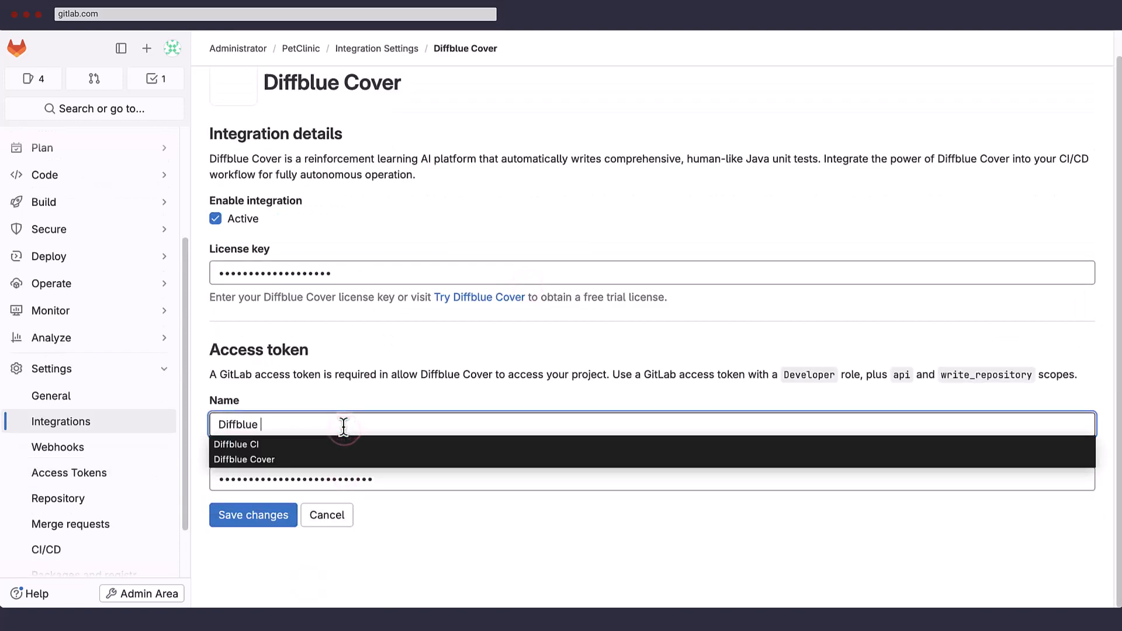
{"action": "type", "text": "CI"}
{"action": "left_click", "coordinate": [583, 388]}
{"action": "left_click", "coordinate": [521, 529]}
{"action": "left_click", "coordinate": [276, 521]}
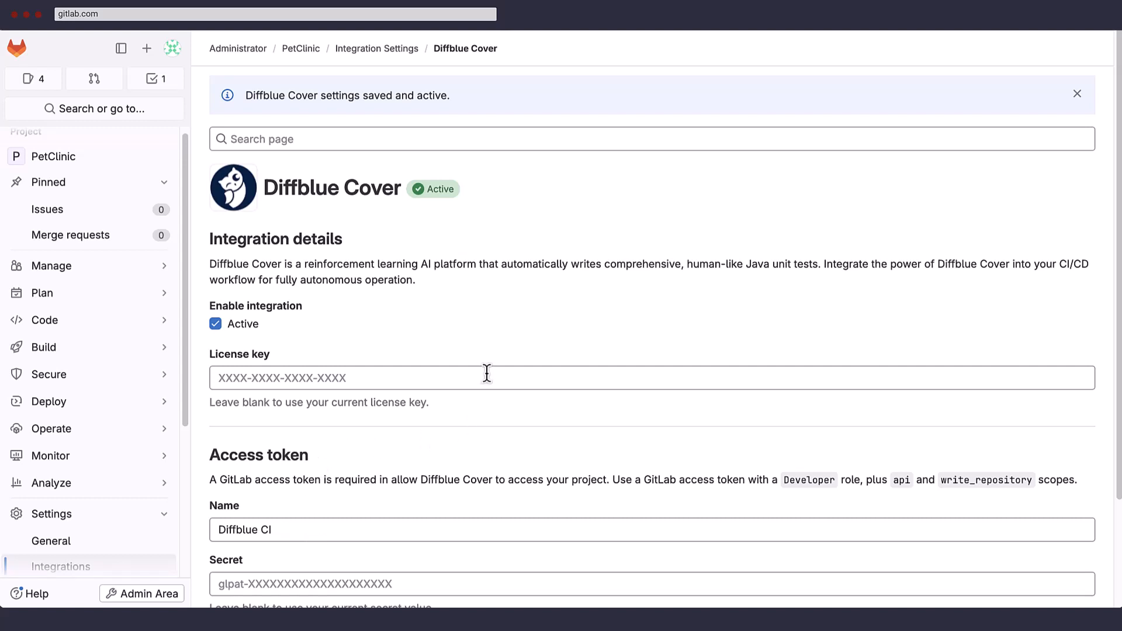
Open the project's pipeline editor and browse the CI/CD templates from there.
{"action": "mouse_move", "coordinate": [159, 348]}
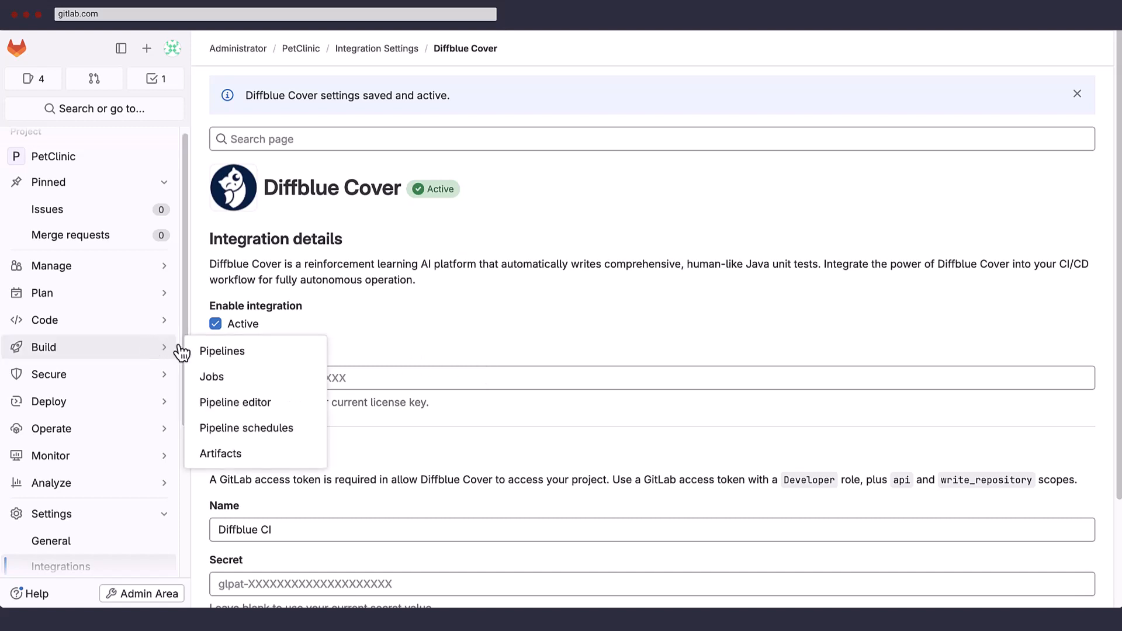
{"action": "left_click", "coordinate": [231, 403]}
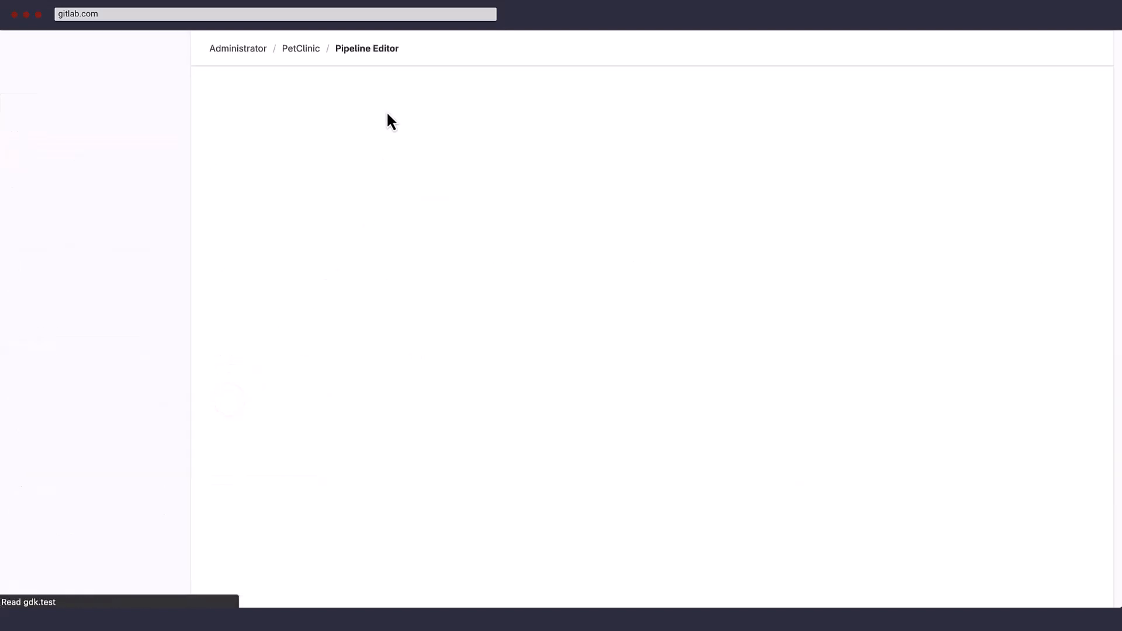
{"action": "left_click", "coordinate": [395, 254]}
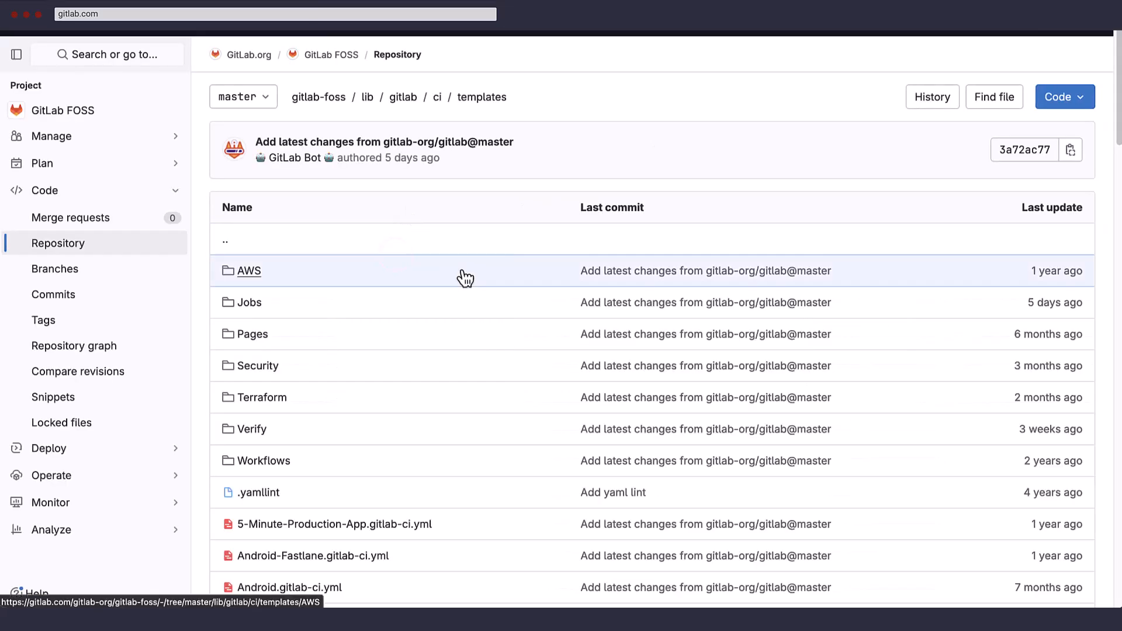
Replace the whole PetClinic pipeline configuration with the contents copied from the Diffblue Cover template.
{"action": "scroll", "coordinate": [467, 280], "scroll_direction": "down", "scroll_amount": 8}
{"action": "scroll", "coordinate": [409, 374], "scroll_direction": "down", "scroll_amount": 2}
{"action": "left_click", "coordinate": [338, 458]}
{"action": "left_click_drag", "start_coordinate": [289, 237], "coordinate": [456, 604]}
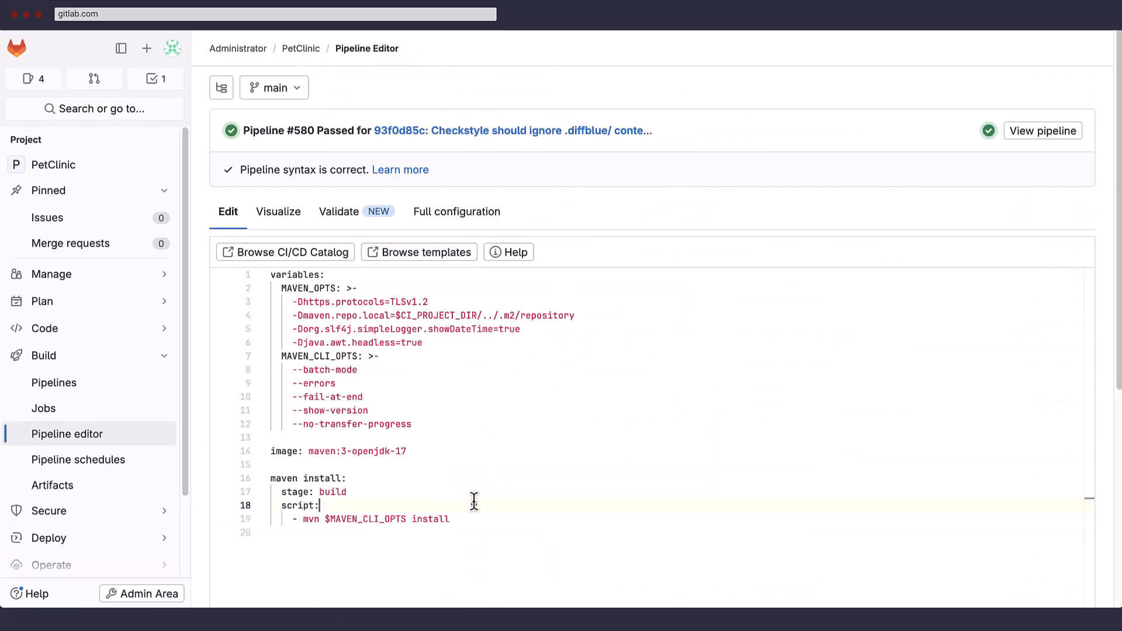
{"action": "key", "text": "super+a"}
{"action": "key", "text": "super+v"}
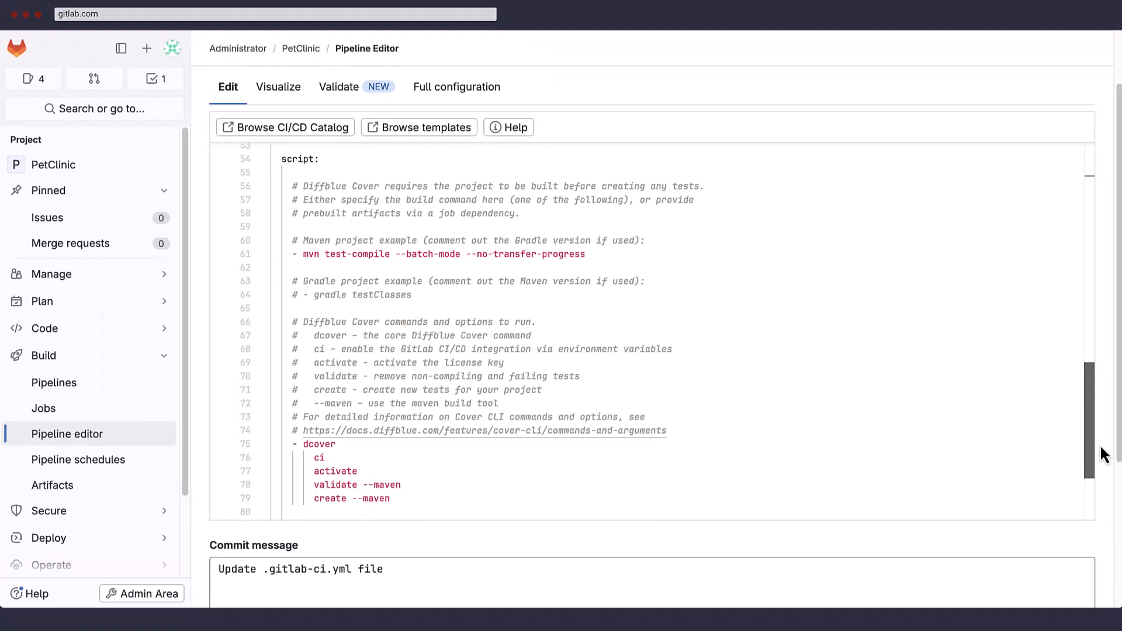
Commit the pipeline configuration to a branch named add-ci-pipeline and start a new merge request with these changes.
{"action": "scroll", "coordinate": [636, 475], "scroll_direction": "down", "scroll_amount": 5}
{"action": "left_click", "coordinate": [434, 482]}
{"action": "double_click", "coordinate": [226, 465]}
{"action": "key", "text": "BackSpace"}
{"action": "type", "text": "add-"}
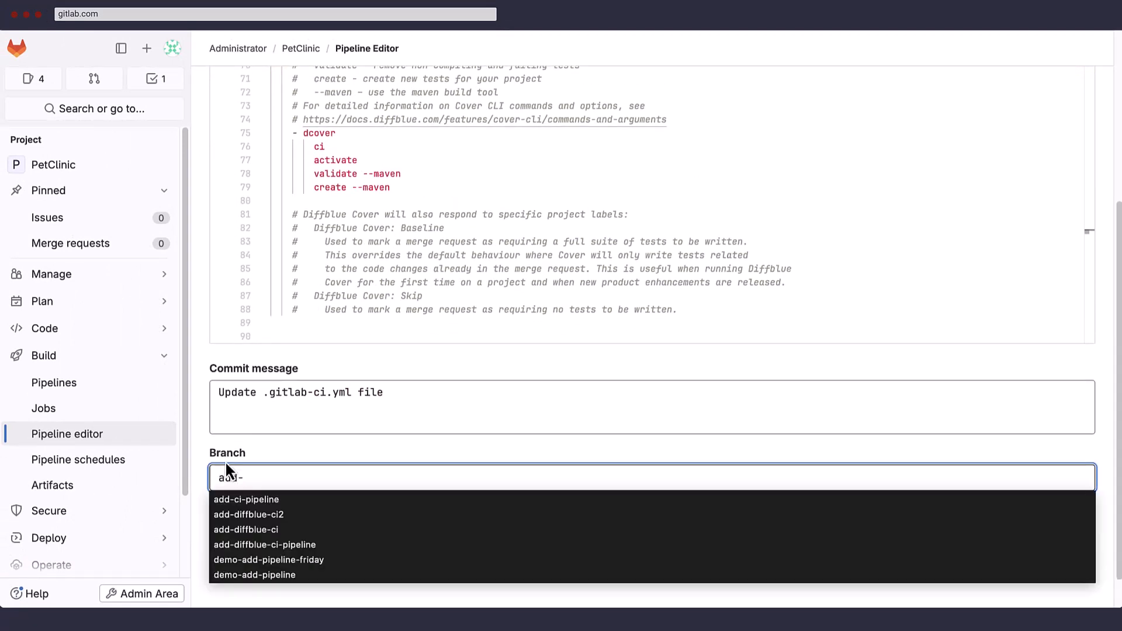
{"action": "type", "text": "ci-pipeline"}
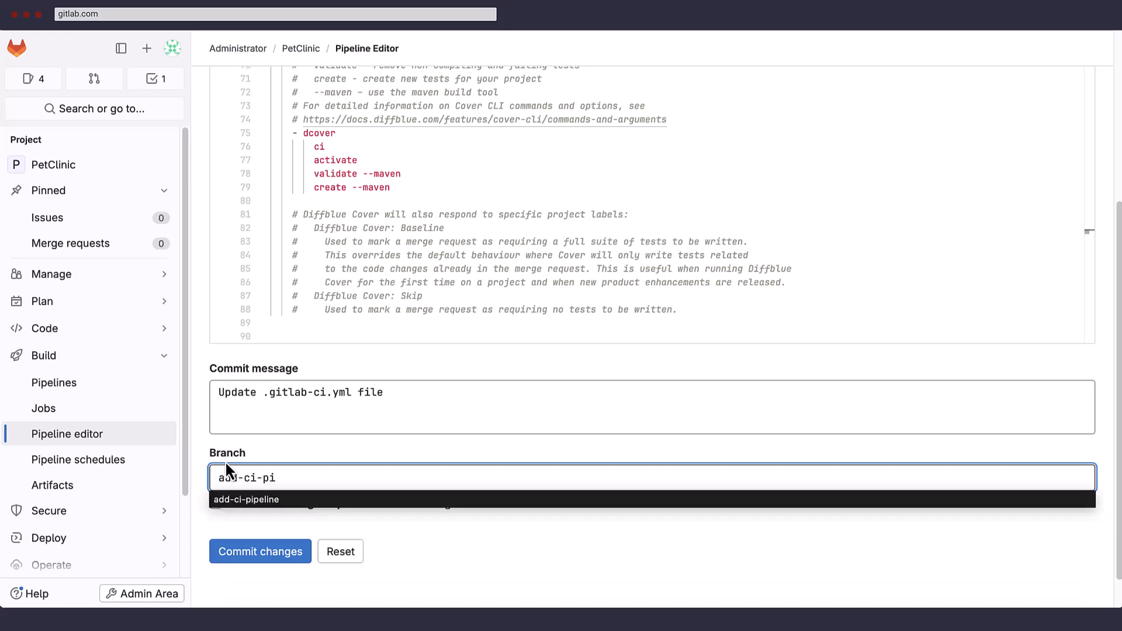
{"action": "left_click", "coordinate": [466, 526]}
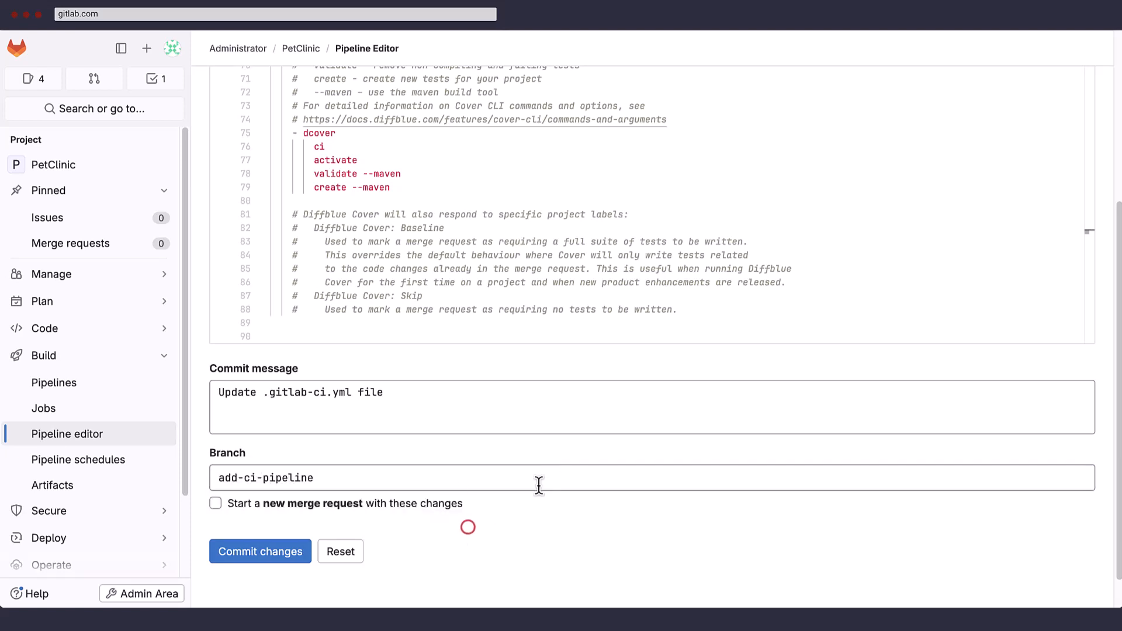
{"action": "left_click", "coordinate": [215, 503]}
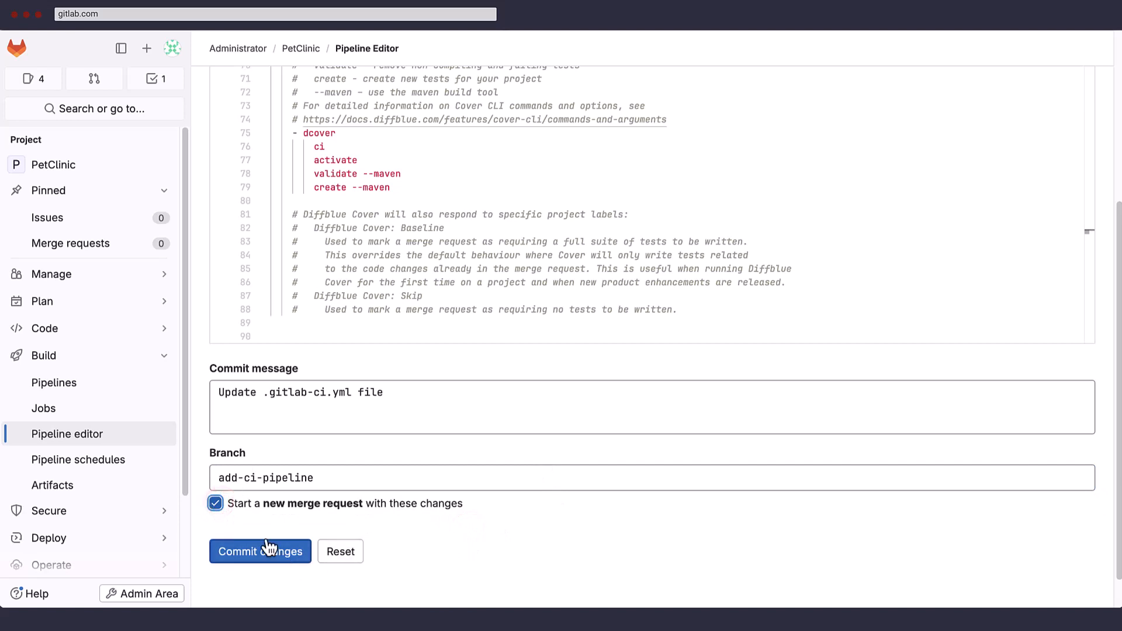
{"action": "left_click", "coordinate": [275, 512]}
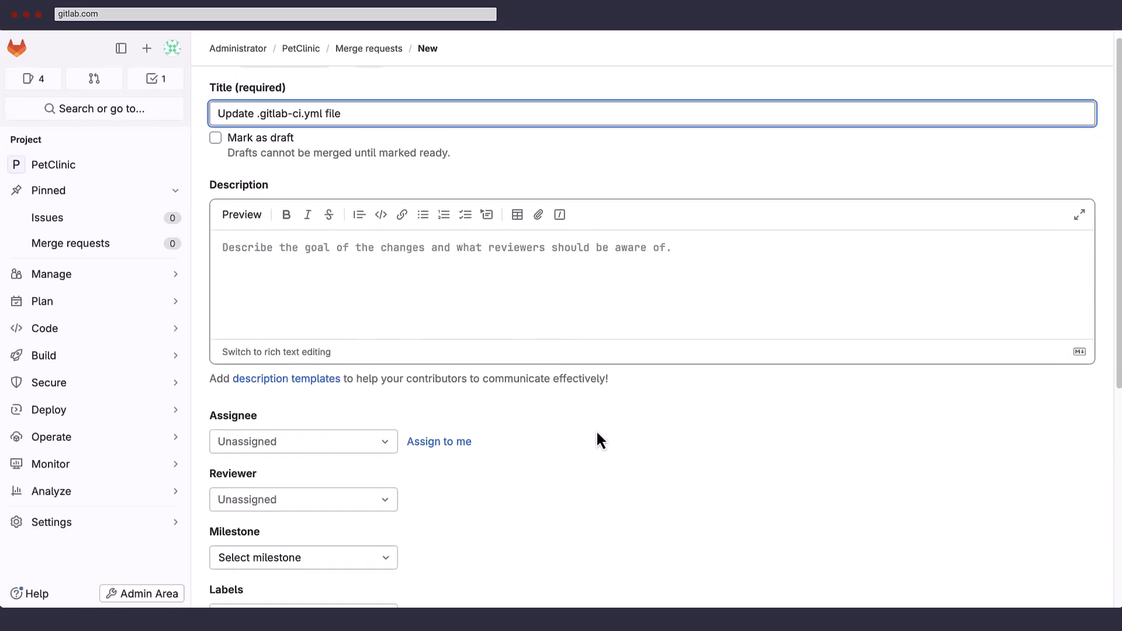
Create the merge request for the .gitlab-ci.yml update, keeping its default title and options.
{"action": "scroll", "coordinate": [675, 433], "scroll_direction": "down", "scroll_amount": 1}
{"action": "scroll", "coordinate": [676, 439], "scroll_direction": "down", "scroll_amount": 5}
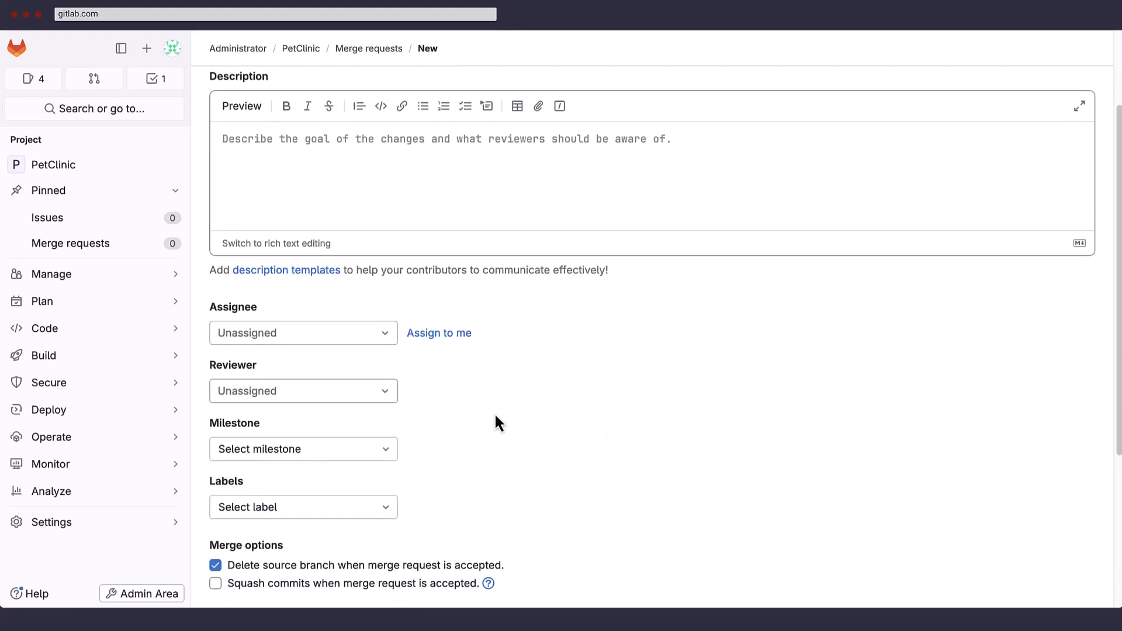
{"action": "scroll", "coordinate": [495, 413], "scroll_direction": "down", "scroll_amount": 7}
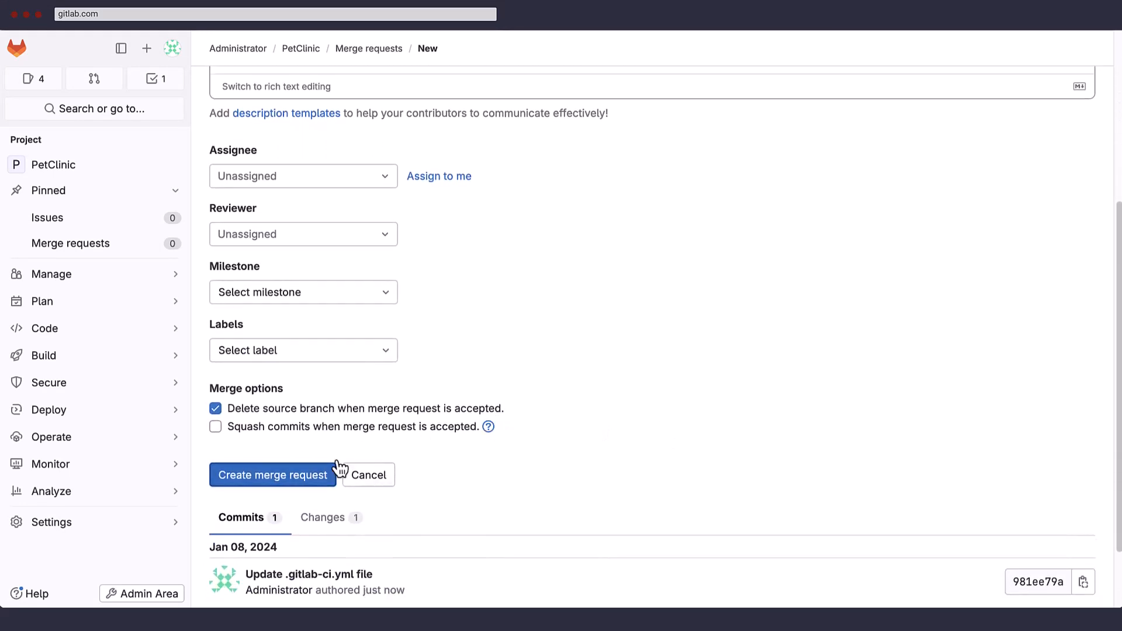
{"action": "left_click", "coordinate": [278, 478]}
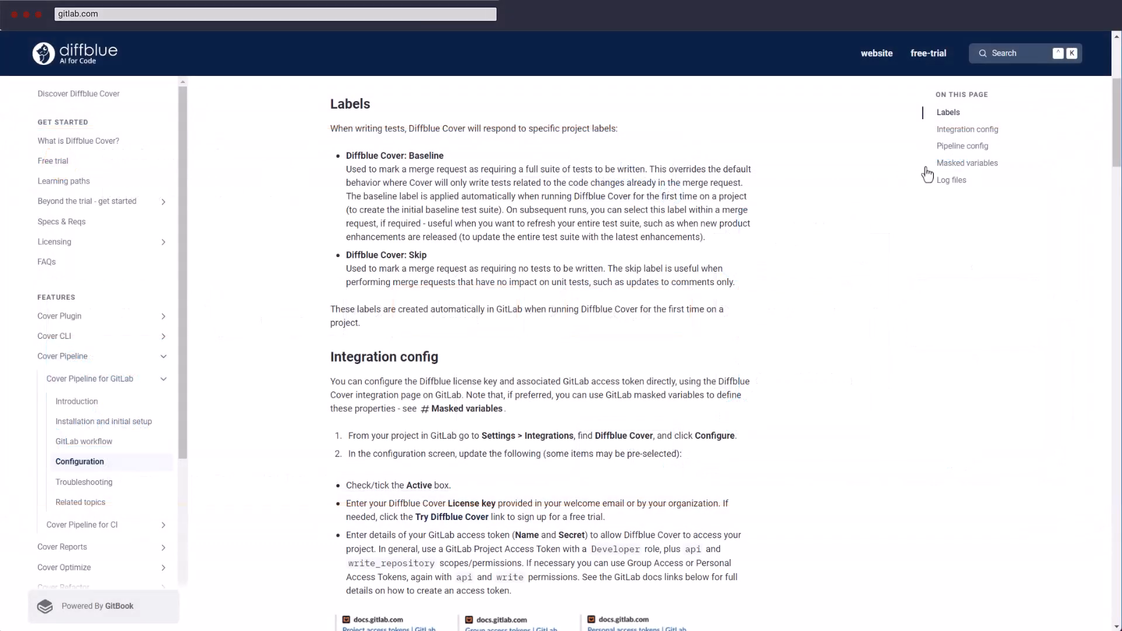
Examine the Pipeline config and Masked variables sections of the Diffblue Cover Pipeline for GitLab documentation.
{"action": "left_click", "coordinate": [960, 146]}
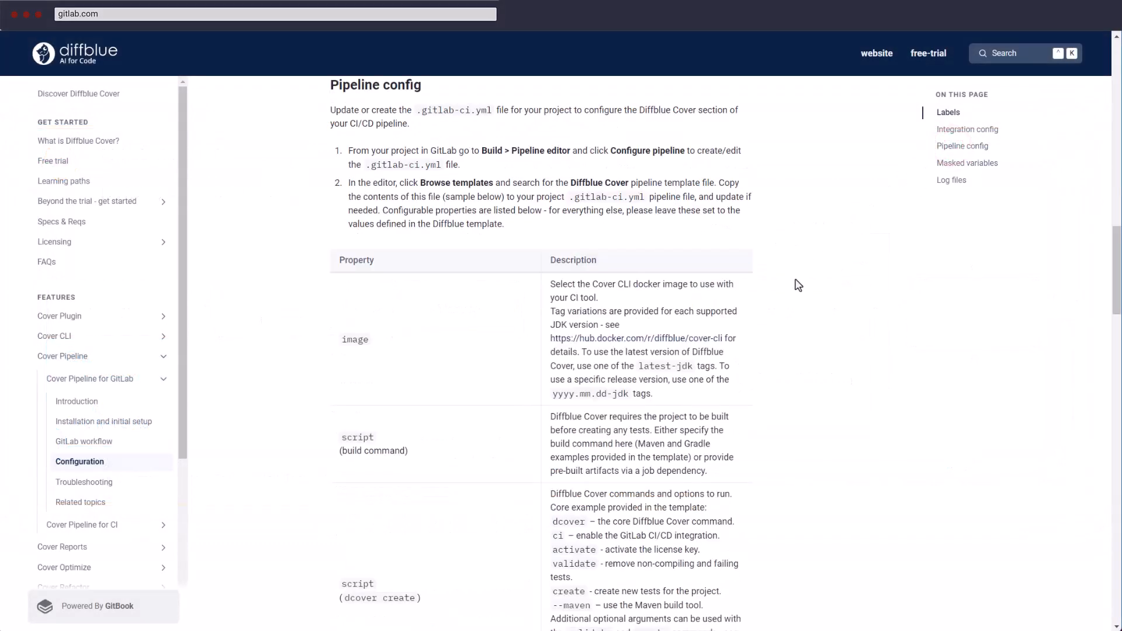
{"action": "left_click", "coordinate": [953, 164]}
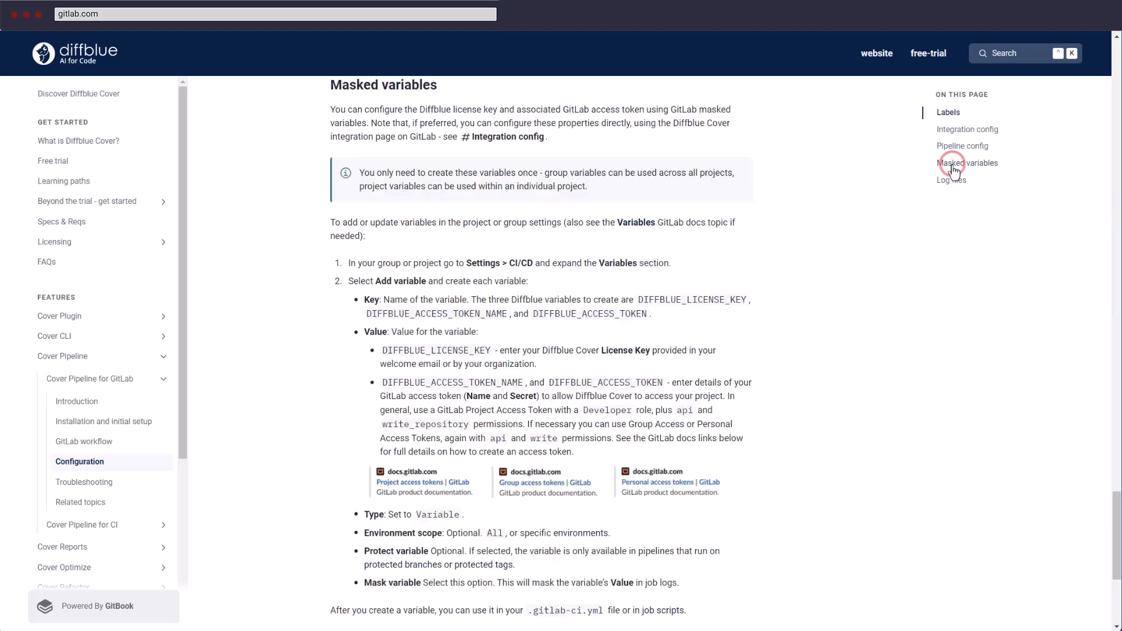
{"action": "left_click", "coordinate": [805, 252]}
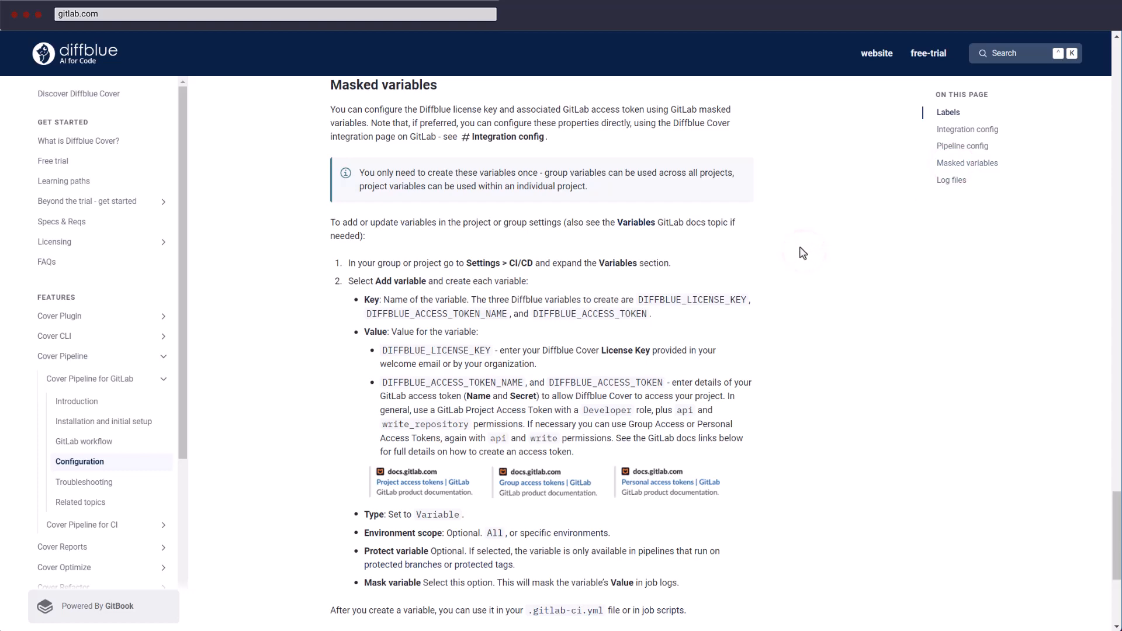